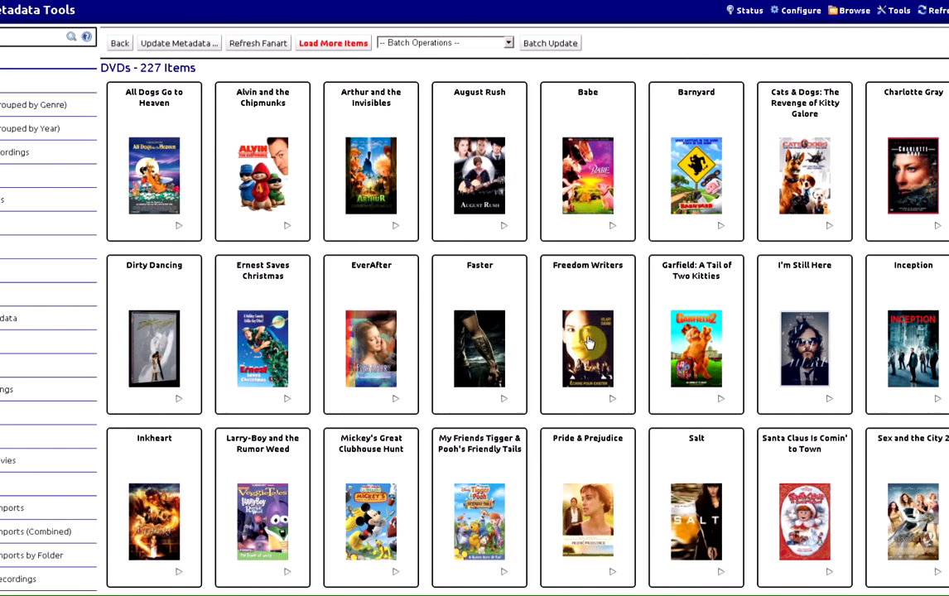
Step: Open the Freedom Writers fanart from the DVDs collection and delete the French "Écrire pour exister" poster
left_click(641, 342)
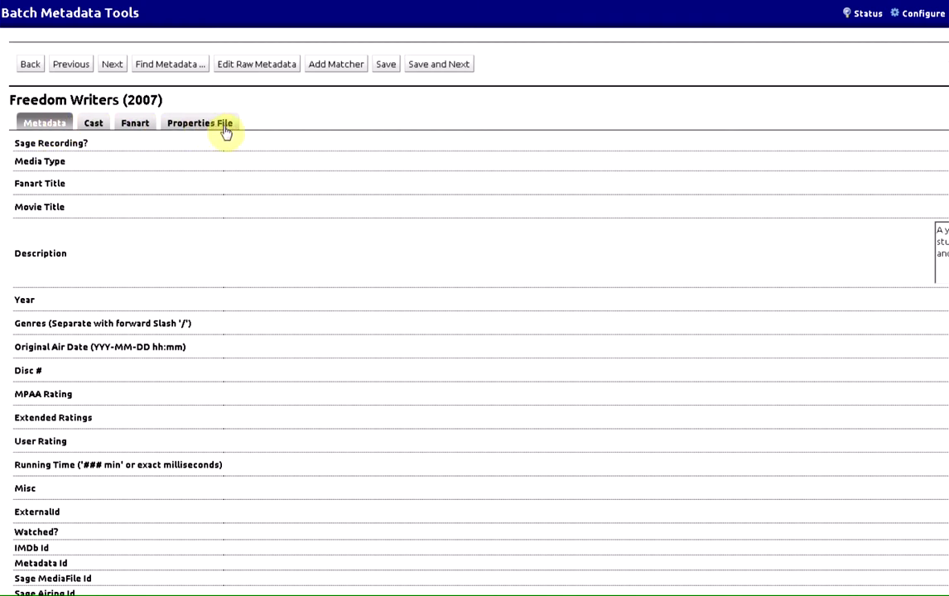
left_click(93, 124)
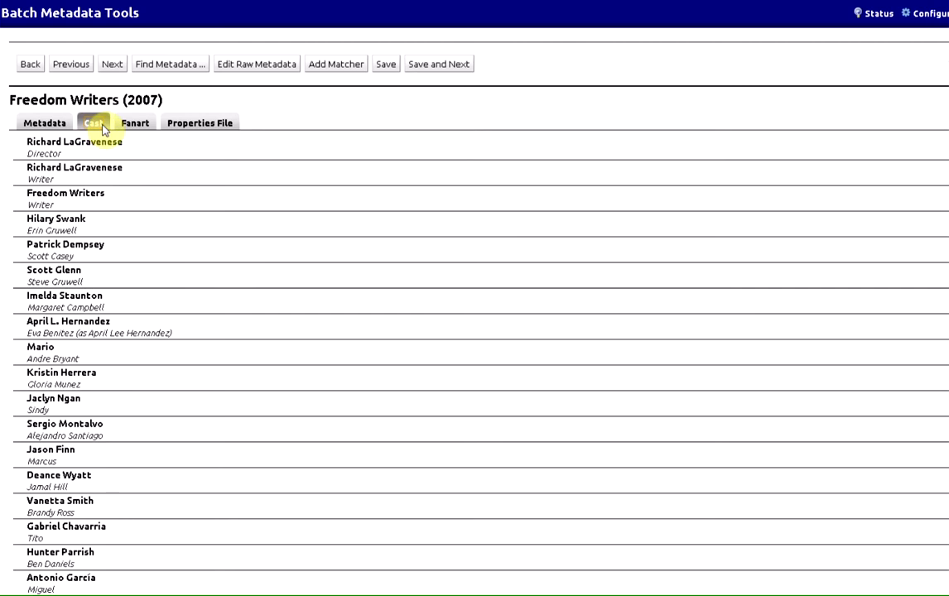
left_click(137, 124)
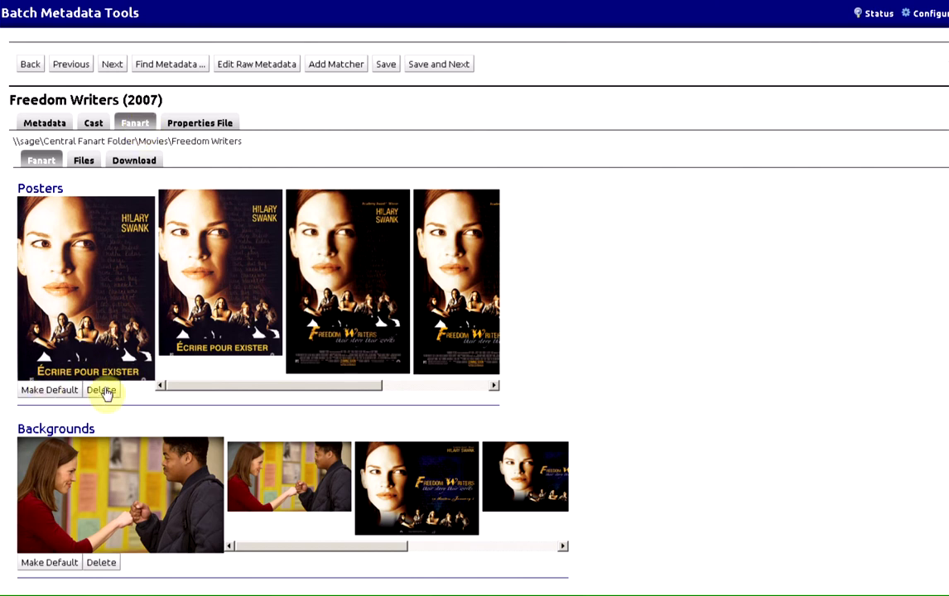
left_click(101, 390)
left_click(613, 324)
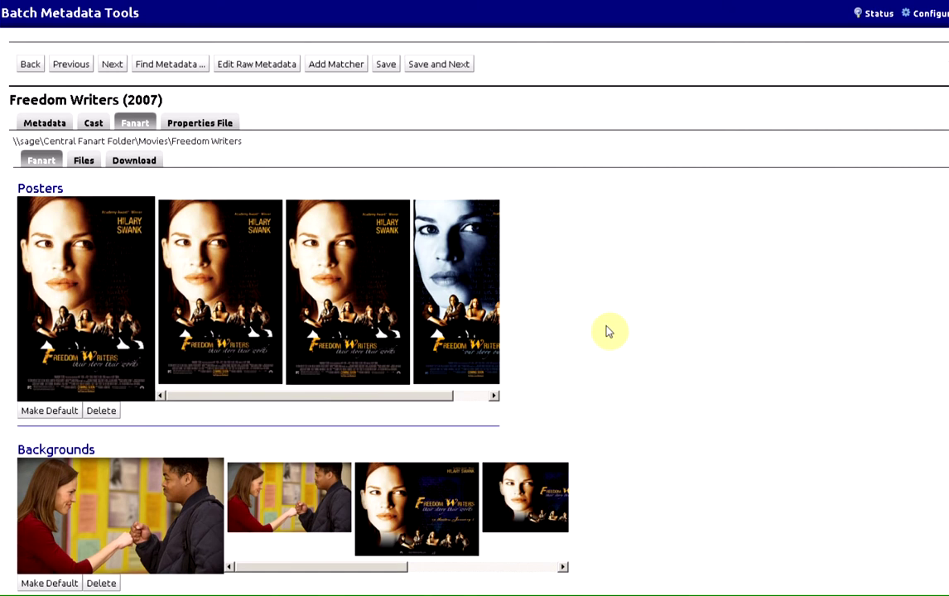
Step: Browse the remaining Freedom Writers posters and make the blue-toned poster the default
left_click_drag(316, 397, 429, 401)
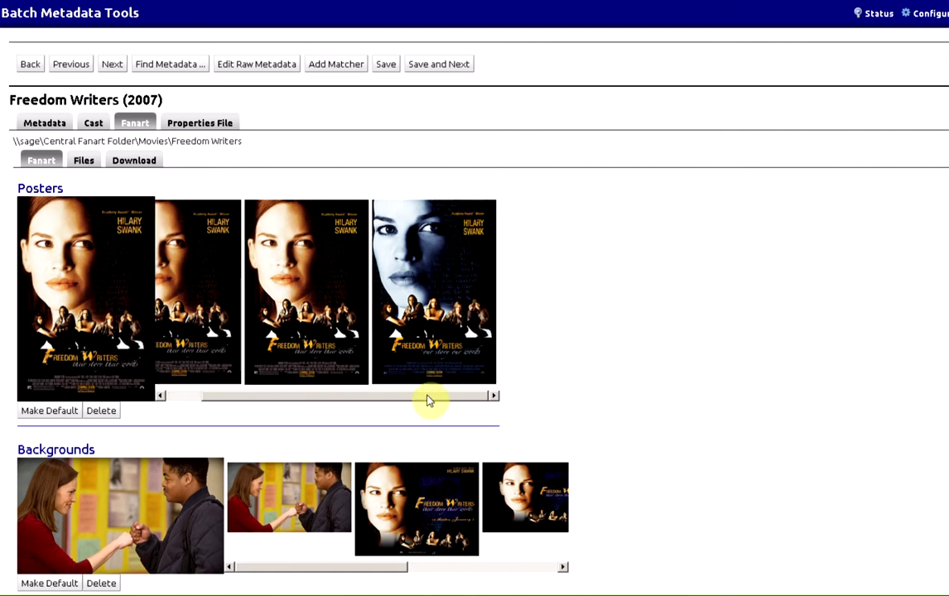
left_click_drag(372, 403, 256, 403)
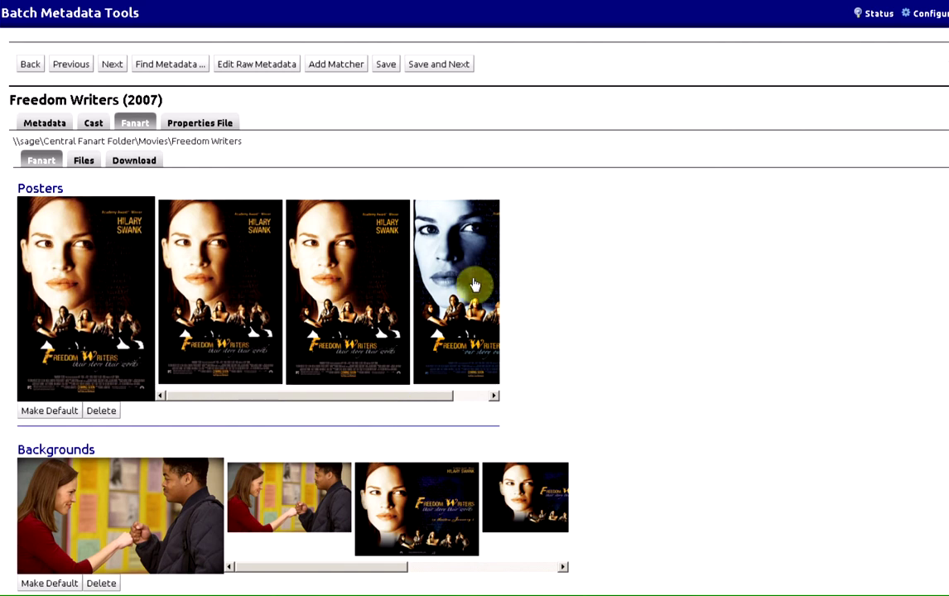
left_click(467, 398)
left_click(447, 287)
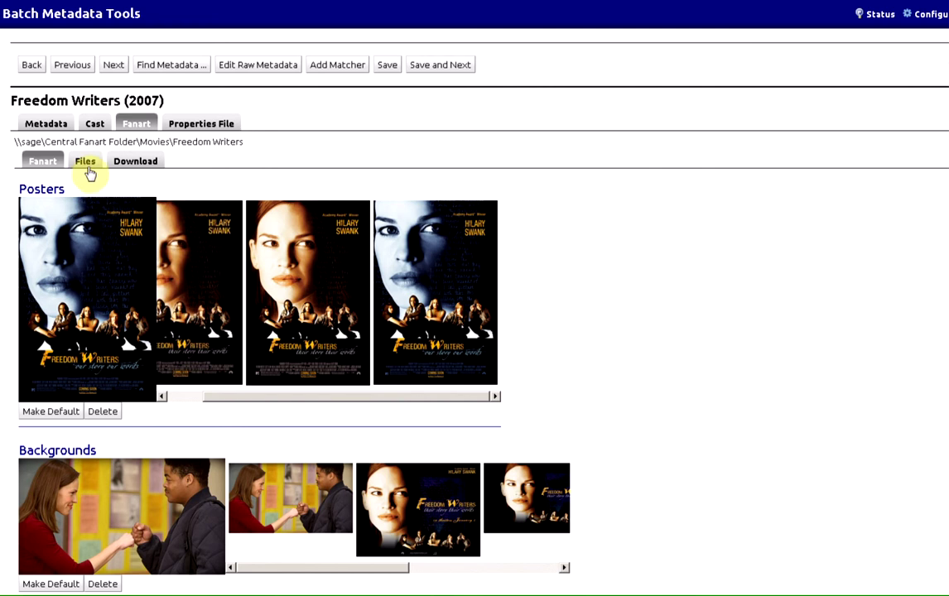
Step: Examine the Freedom Writers fanart file list and the download fields for posters and backgrounds
left_click(86, 163)
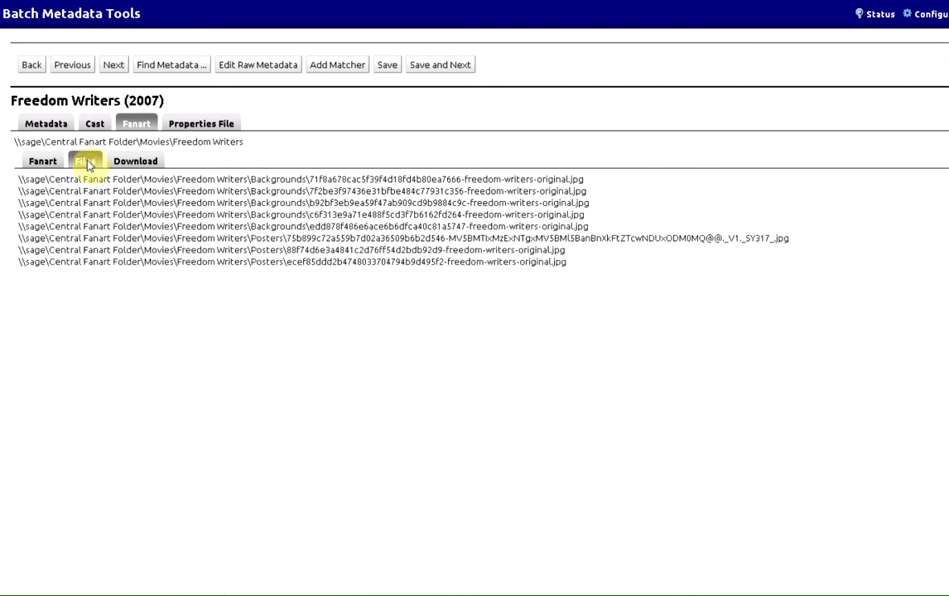
left_click(135, 161)
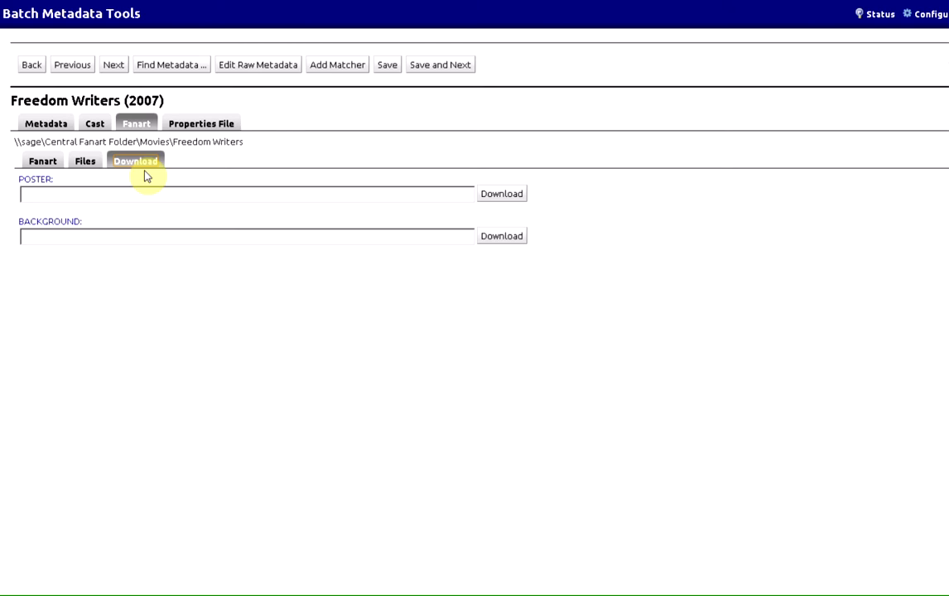
Step: Return to the media list and open the Kundalini Yoga for Beginners & Beyond title from the Missing Metadata collection
left_click(37, 69)
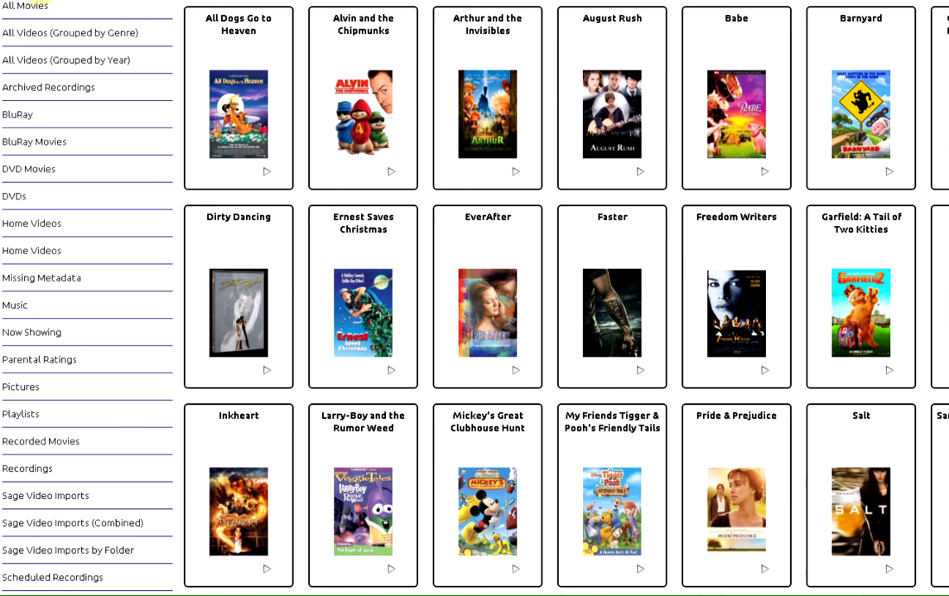
left_click(41, 276)
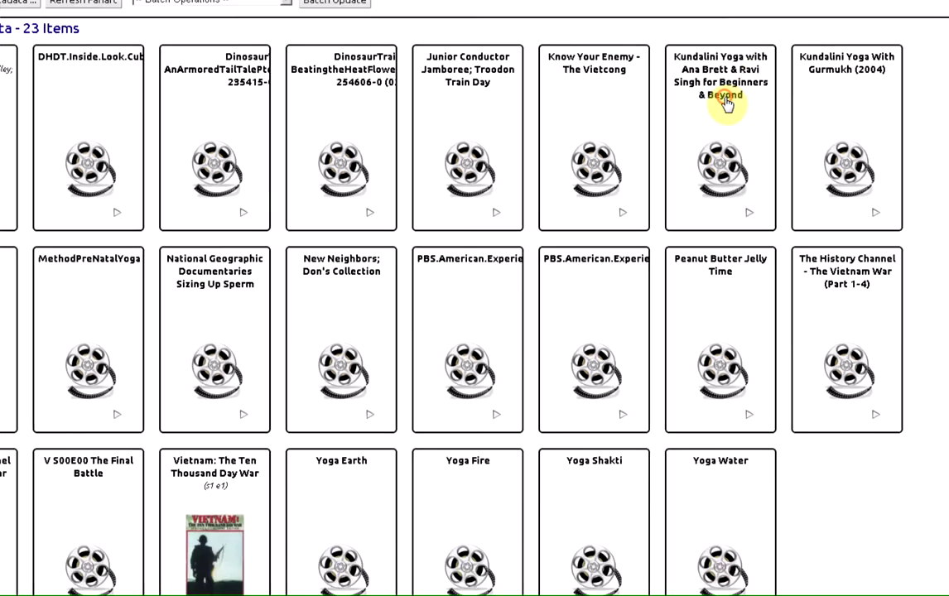
left_click(737, 56)
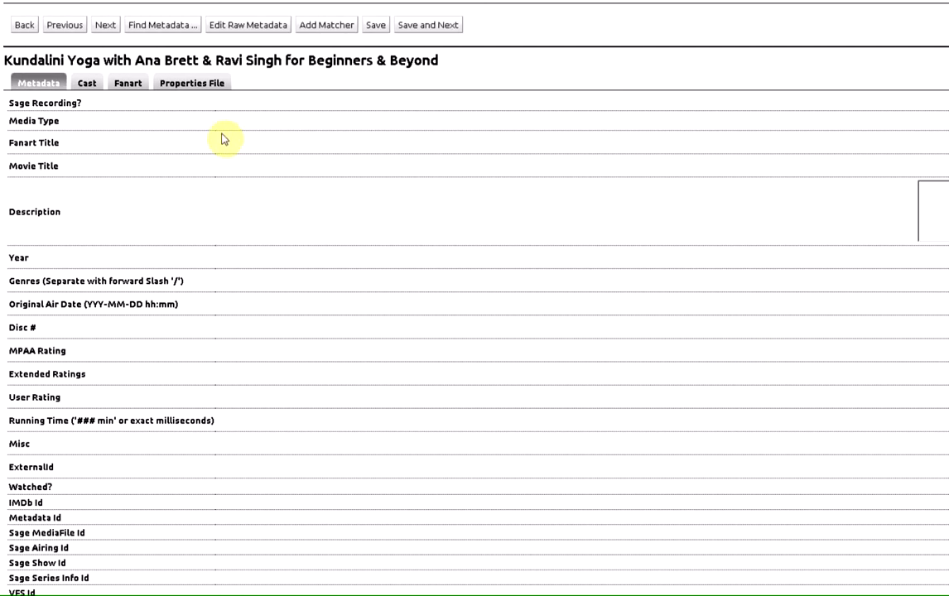
Step: Search for the title's movie metadata on themoviedb.org and IMDb, and close the search options
left_click(156, 26)
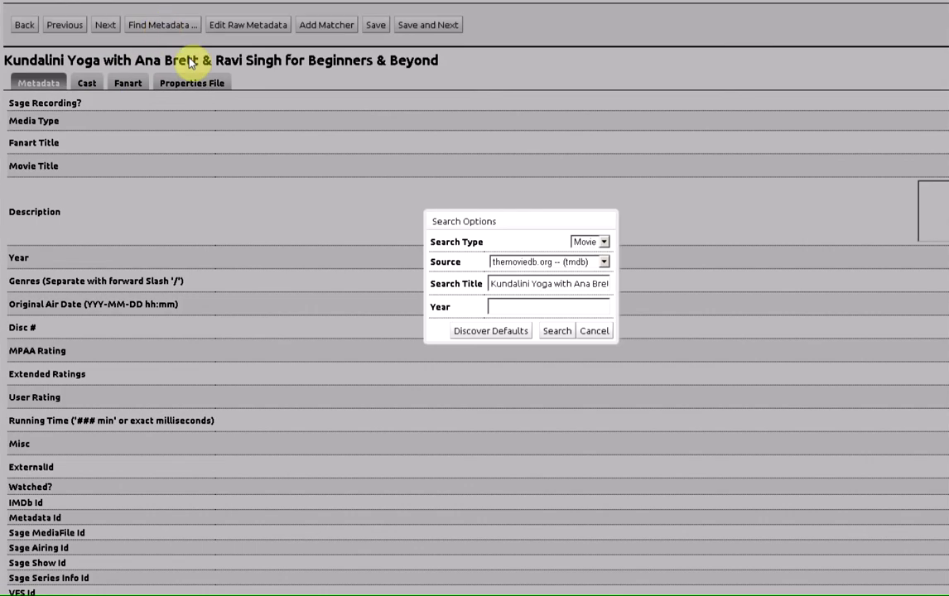
left_click(557, 331)
left_click(606, 263)
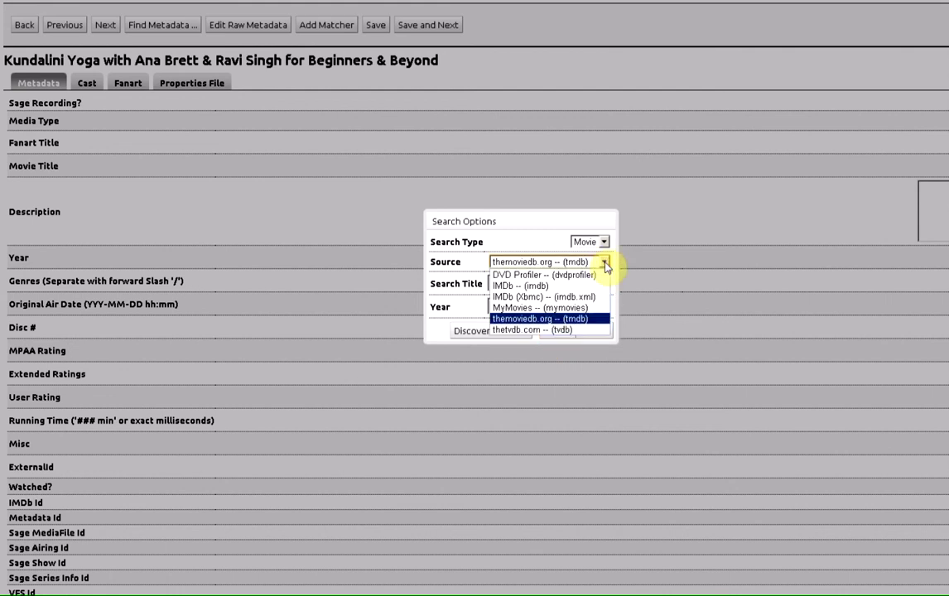
left_click(513, 286)
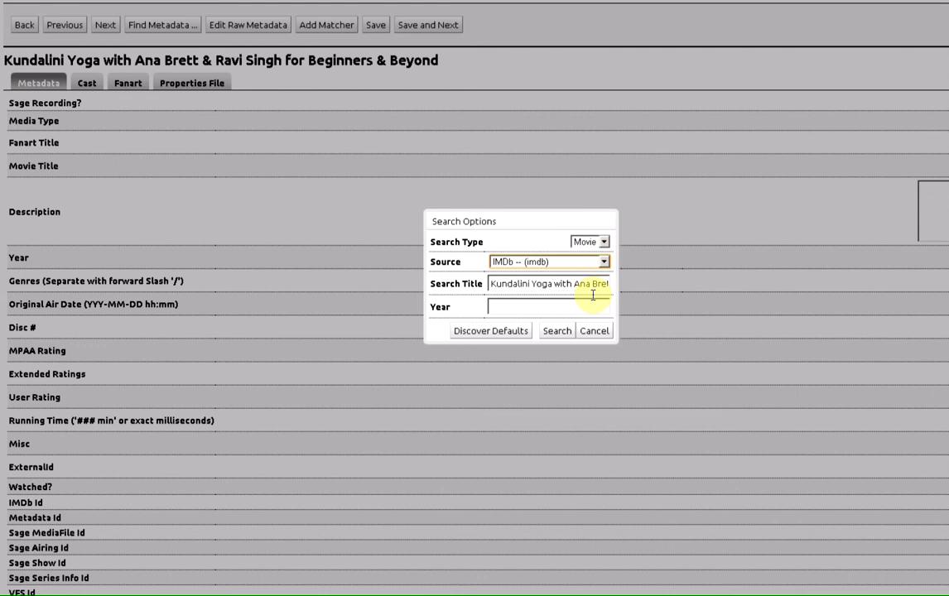
left_click(567, 331)
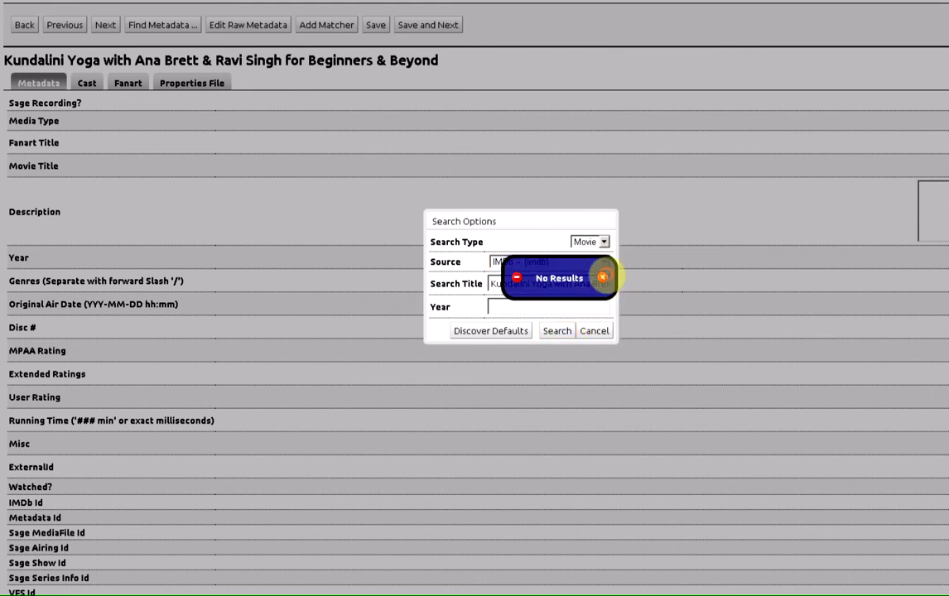
left_click(594, 334)
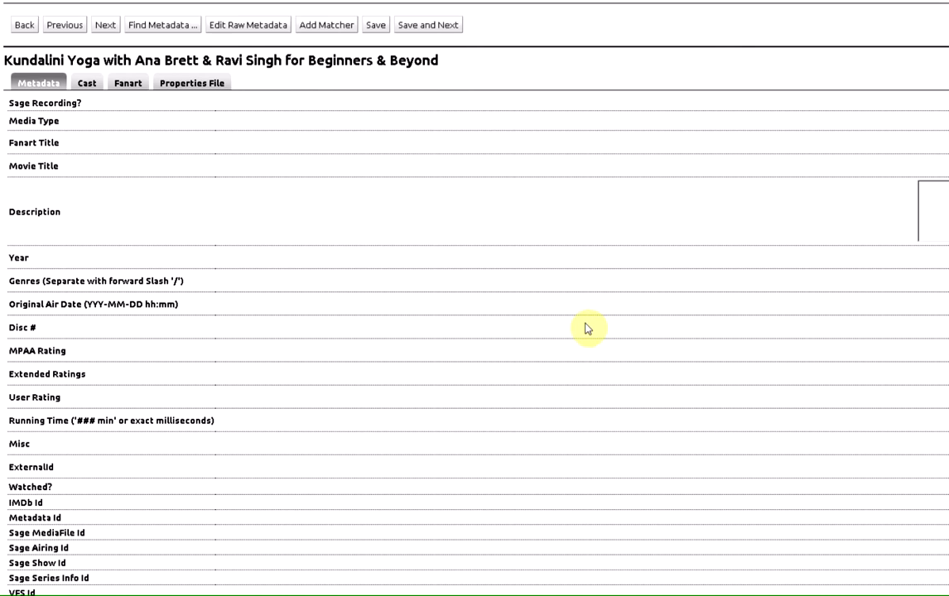
Step: Search Google for the item's full title and open the Amazon product page for the Kundalini Yoga DVD
left_click_drag(441, 61, 6, 60)
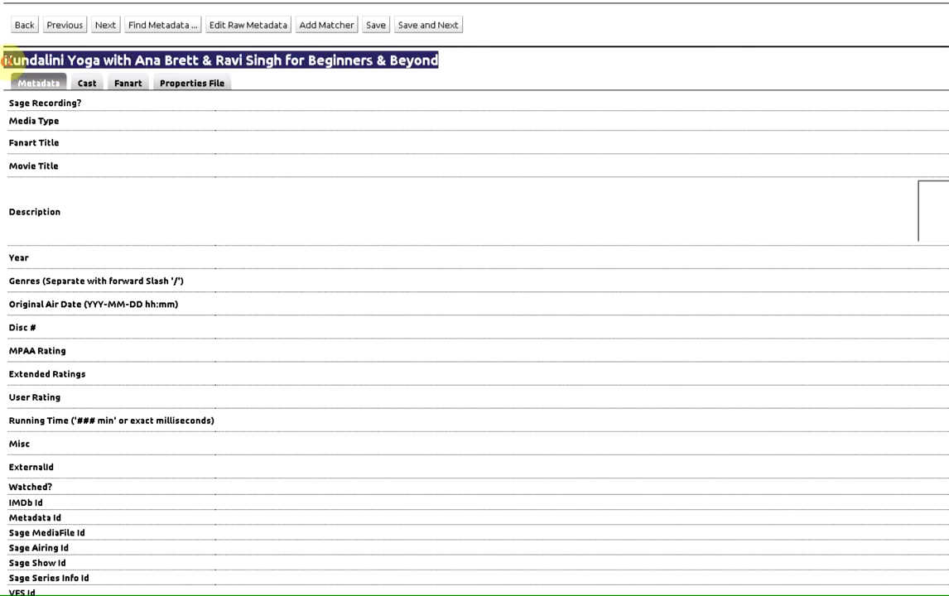
right_click(93, 60)
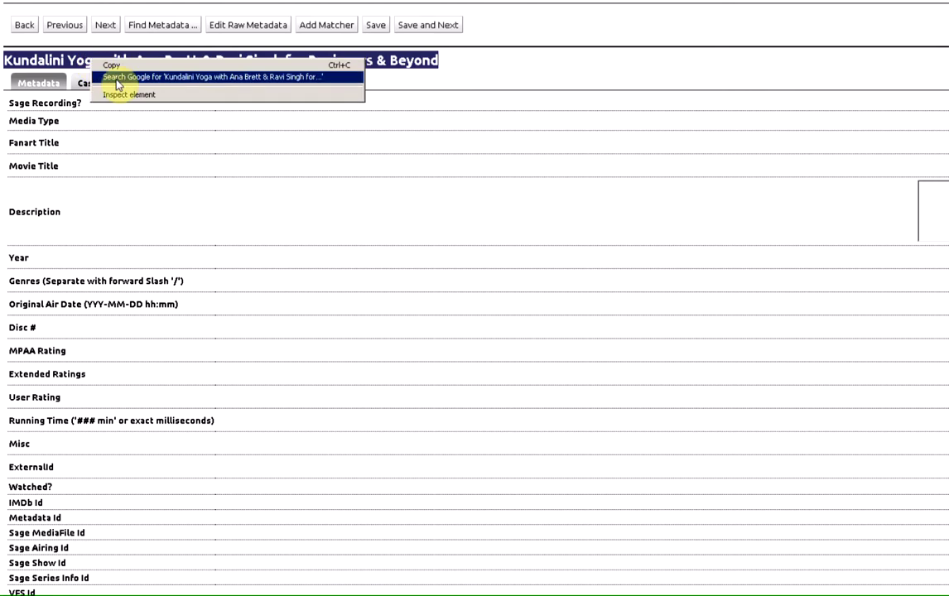
left_click(116, 78)
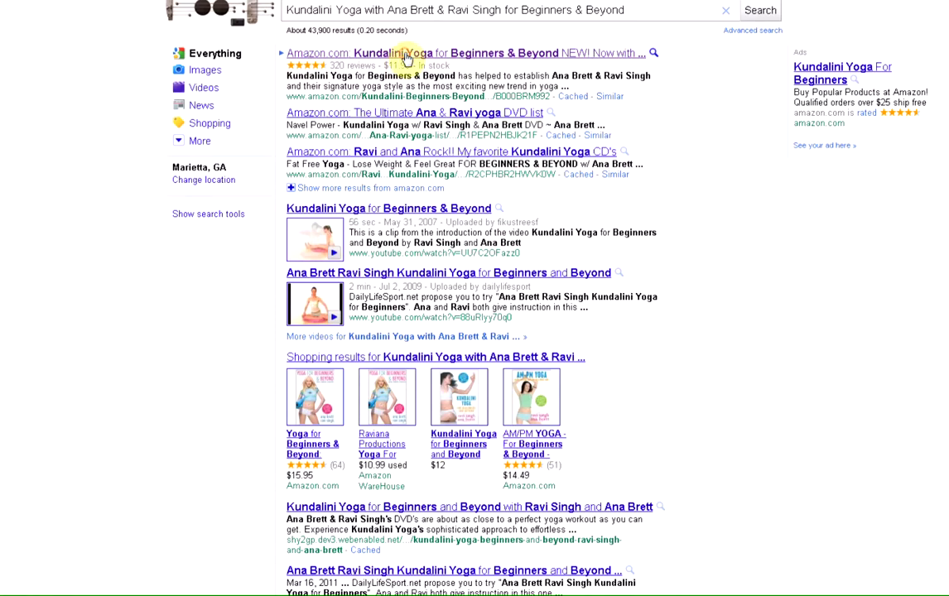
left_click(404, 58)
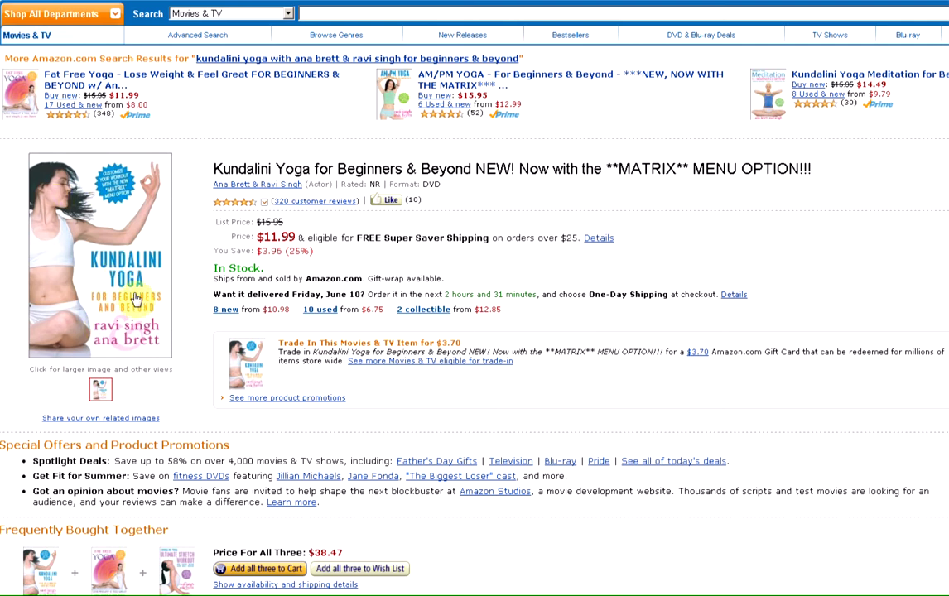
Step: Copy the image URL of the DVD cover on the Amazon product page
right_click(100, 281)
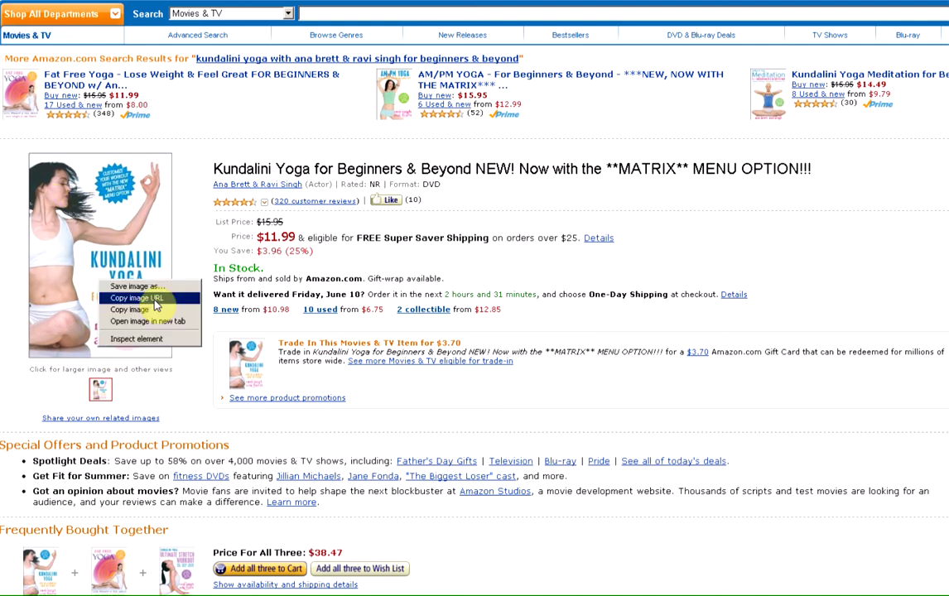
left_click(178, 139)
right_click(121, 197)
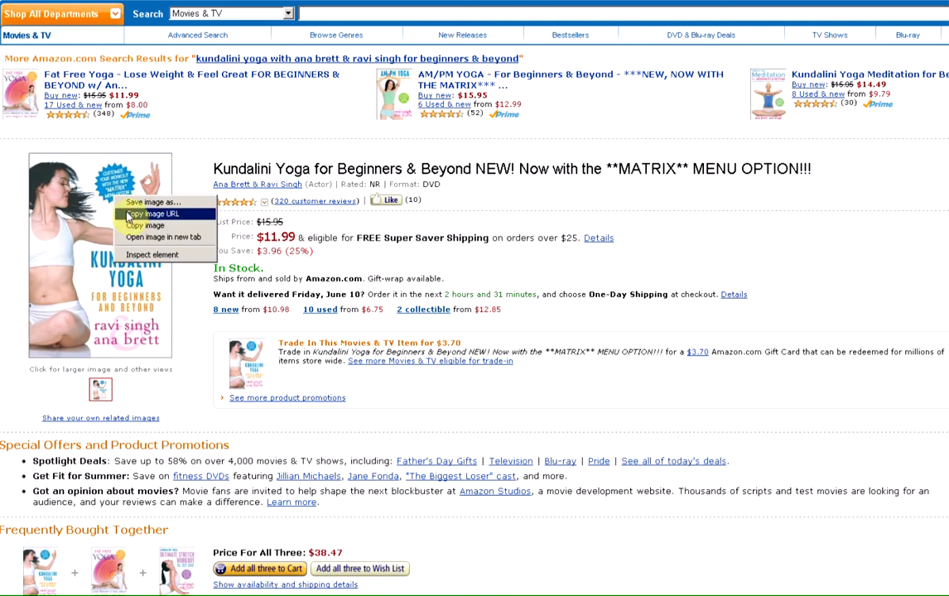
left_click(130, 214)
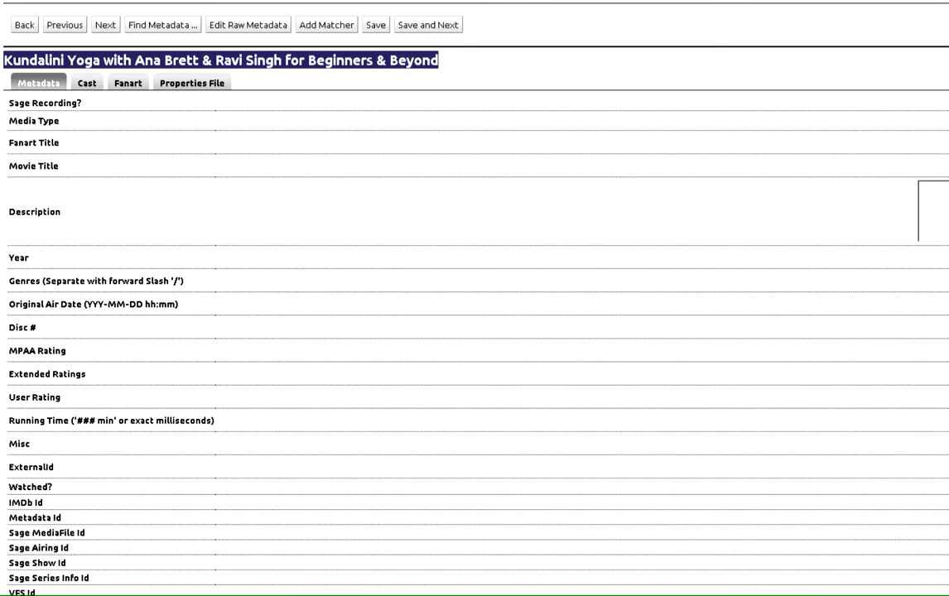
Step: Paste the copied Amazon image URL as the title's poster source in its fanart and download it
left_click(130, 86)
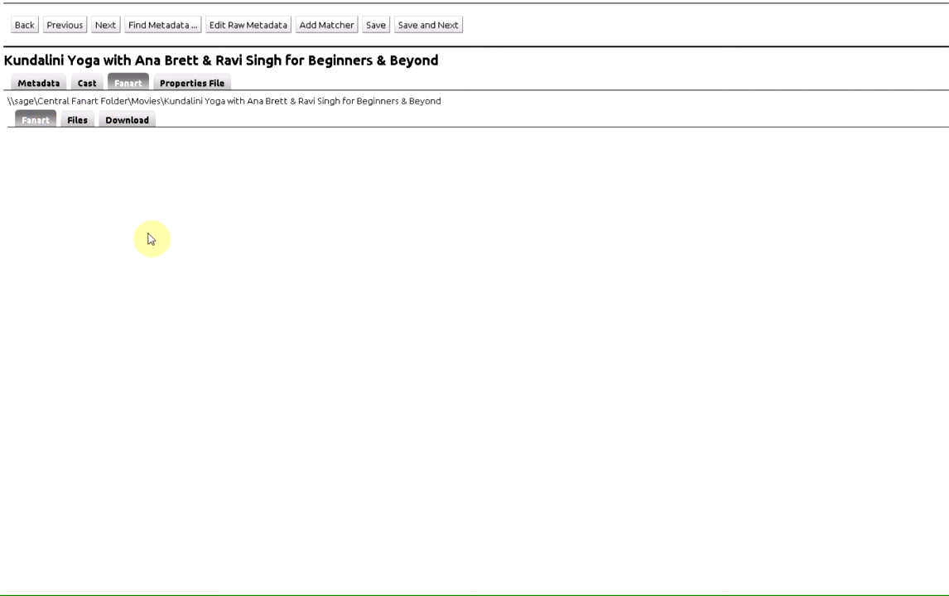
left_click(78, 122)
left_click(136, 123)
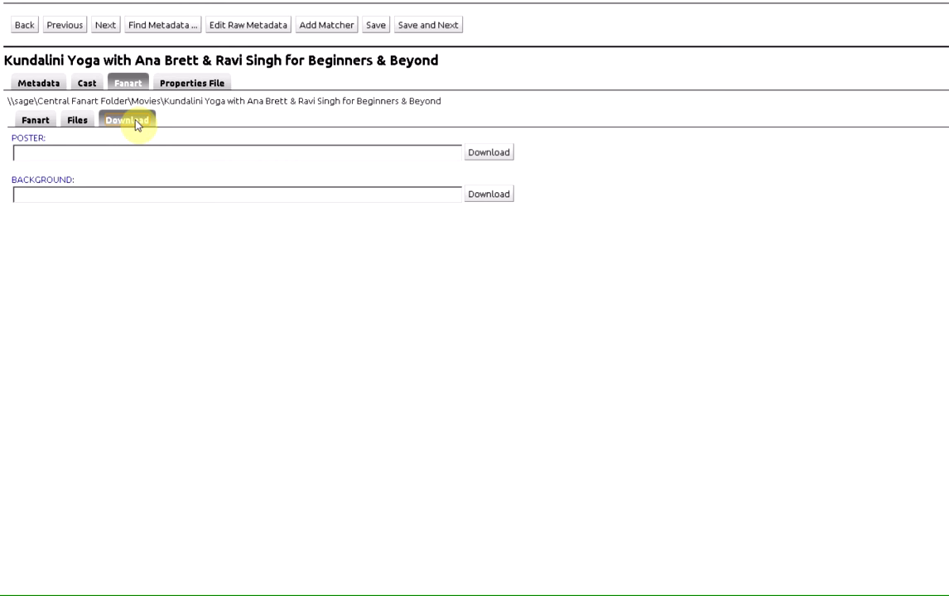
right_click(158, 153)
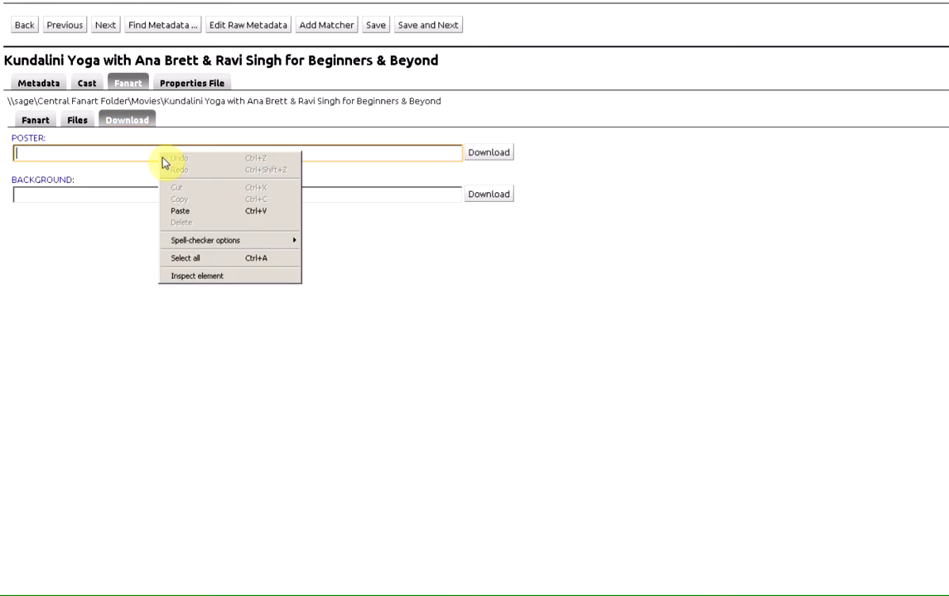
left_click(195, 211)
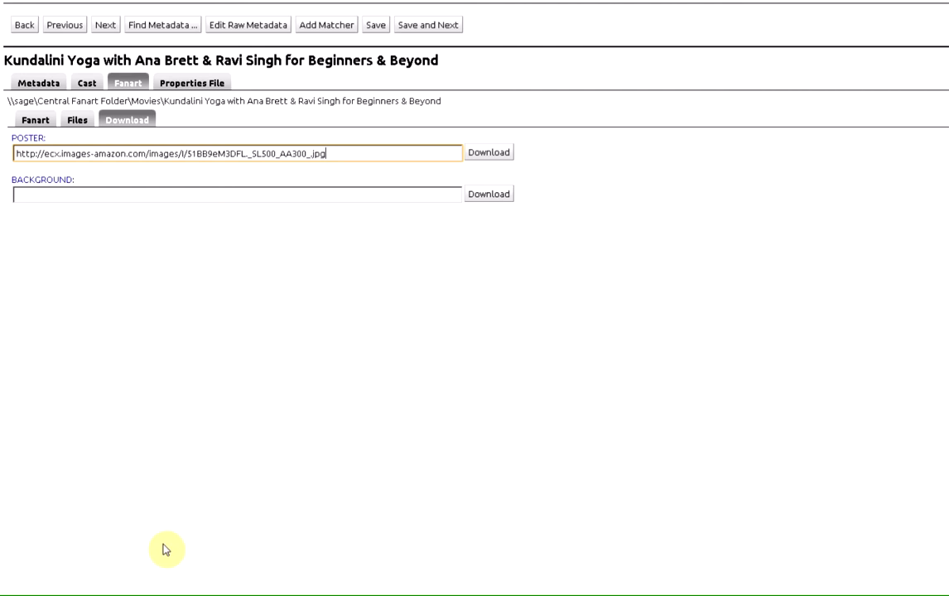
left_click(490, 161)
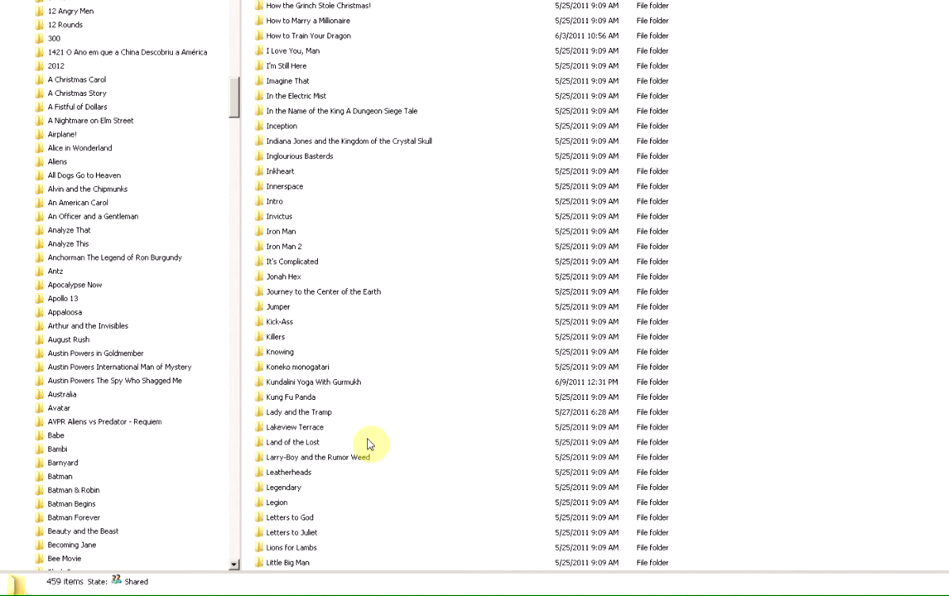
Step: In Windows Explorer, find the Kundalini Yoga for Beginners & Beyond folder among the movie fanart folders and inspect its contents
scroll(369, 445, "up", 20)
left_click(364, 425)
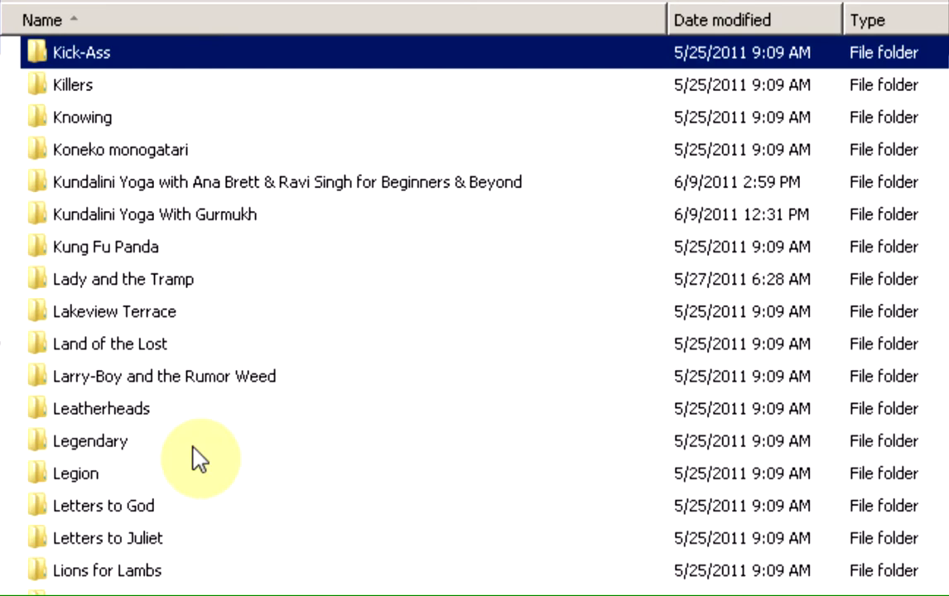
left_click(497, 185)
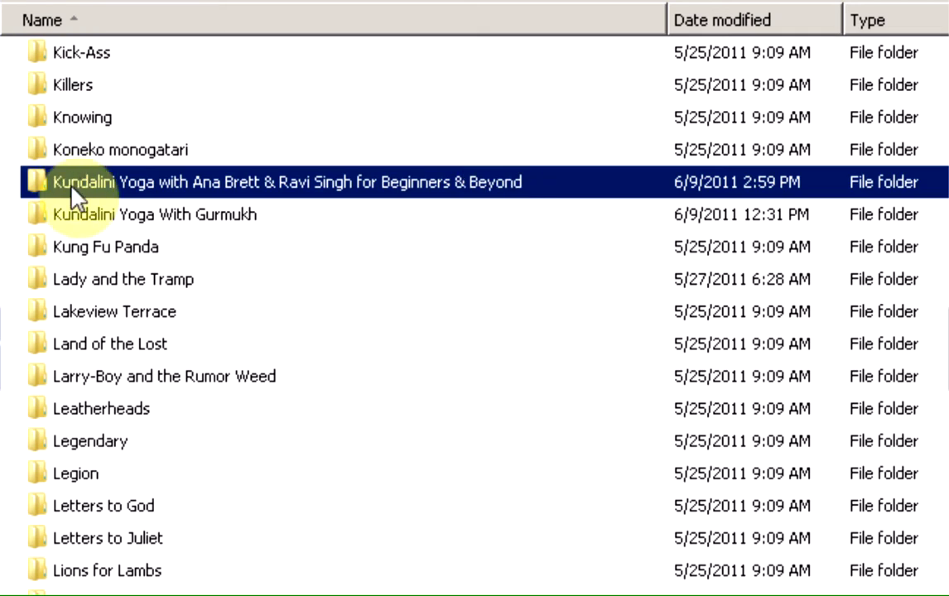
double_click(248, 199)
double_click(76, 65)
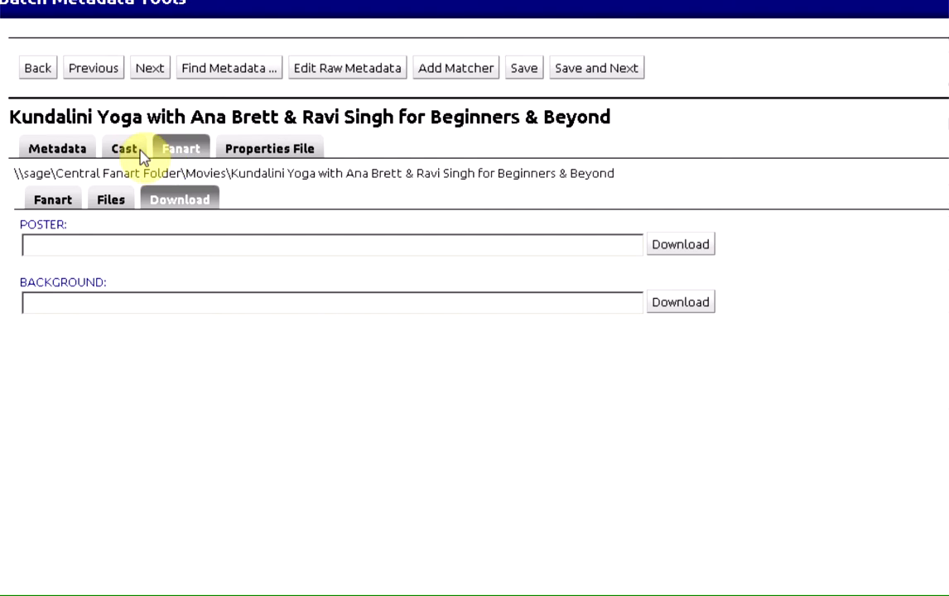
Step: Switch back to Batch Metadata Tools and check the Kundalini Yoga title's fanart images
left_click(118, 149)
left_click(71, 154)
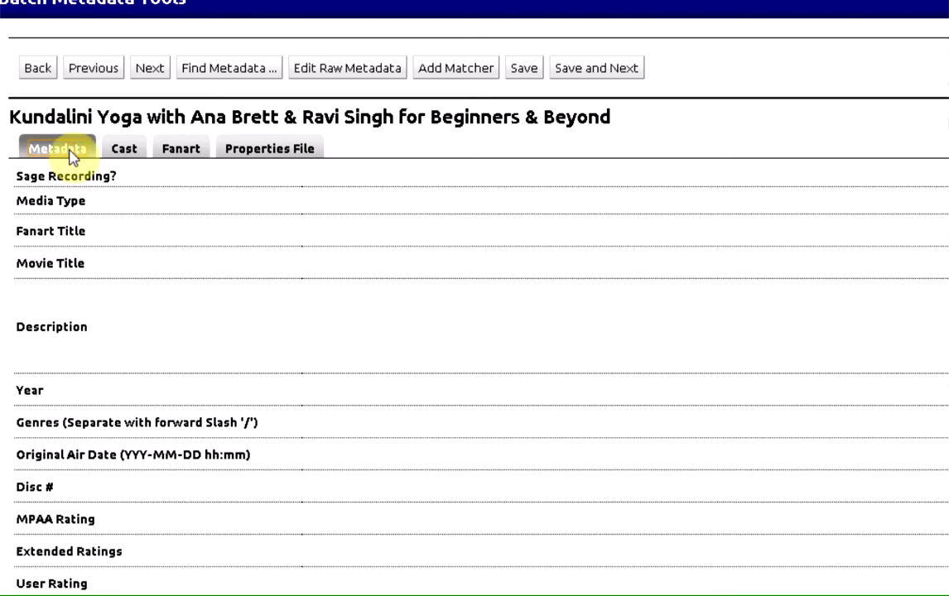
left_click(184, 154)
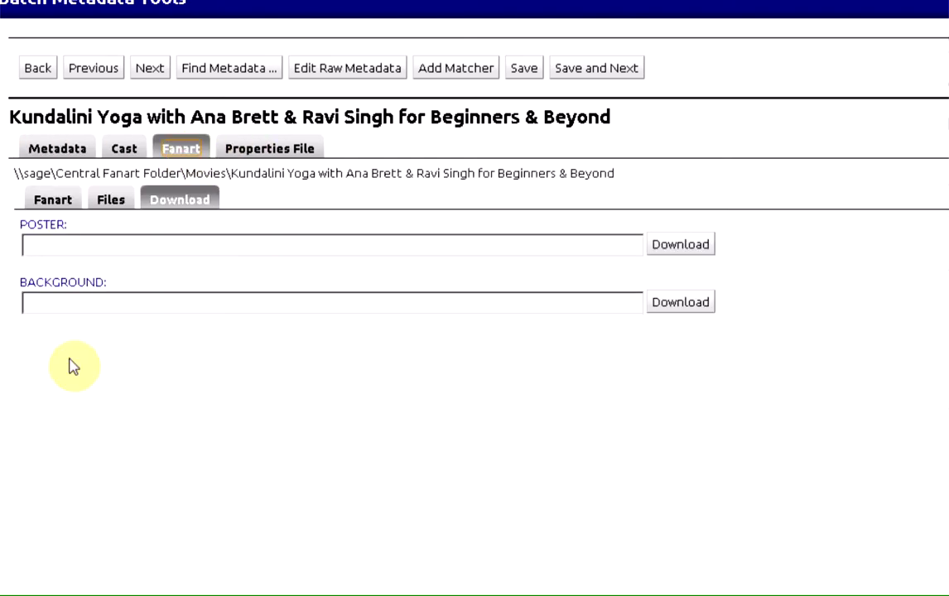
left_click(54, 203)
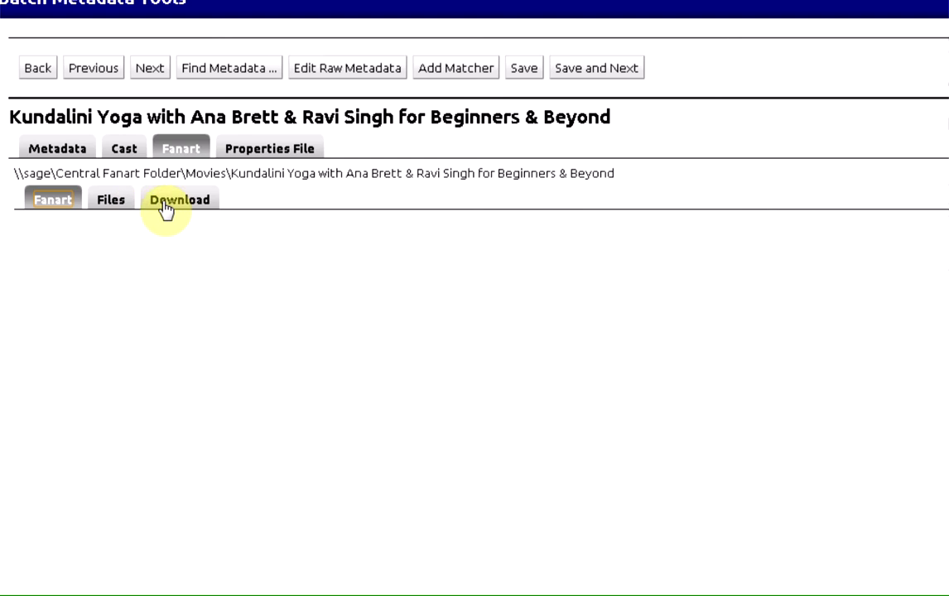
Step: Check the files stored in the Kundalini Yoga title's central fanart folder against its fanart images
left_click(107, 201)
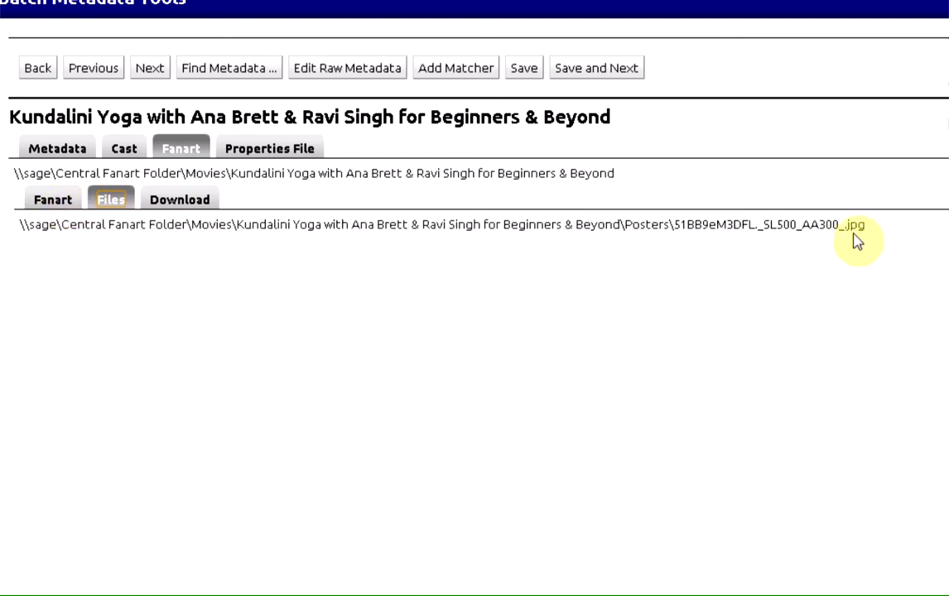
left_click(48, 210)
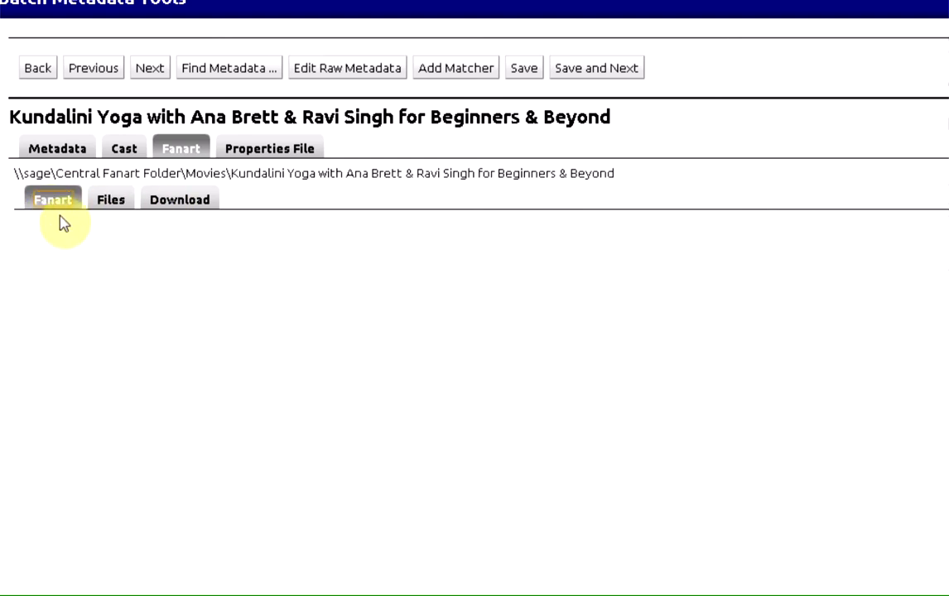
left_click(115, 226)
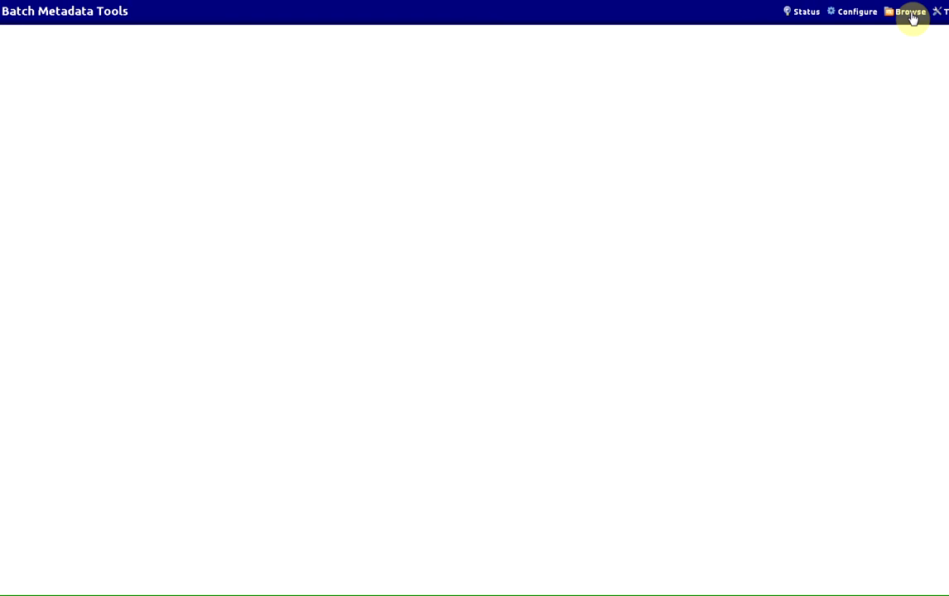
Step: Browse the items with missing metadata, reopen the Kundalini Yoga title and view its poster fanart
left_click(912, 15)
left_click(144, 265)
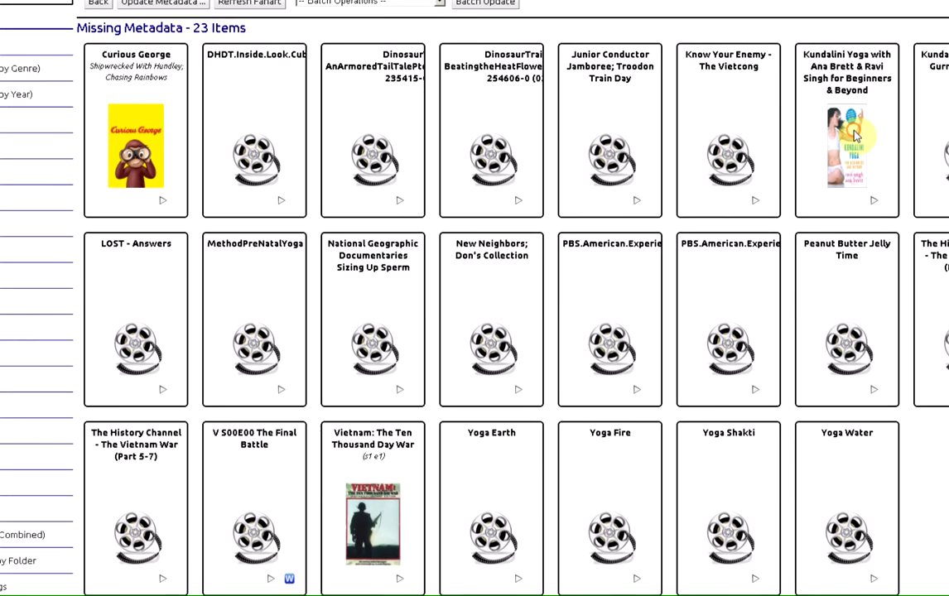
left_click(858, 139)
left_click(125, 87)
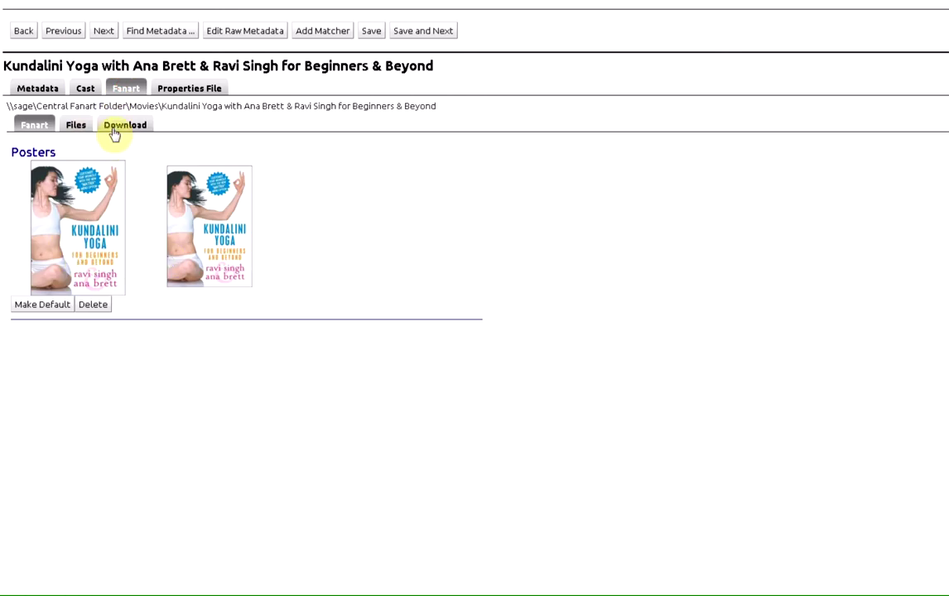
Step: In the Kundalini Yoga title's metadata, copy the full text of the filled title field into the empty field above it
left_click(43, 91)
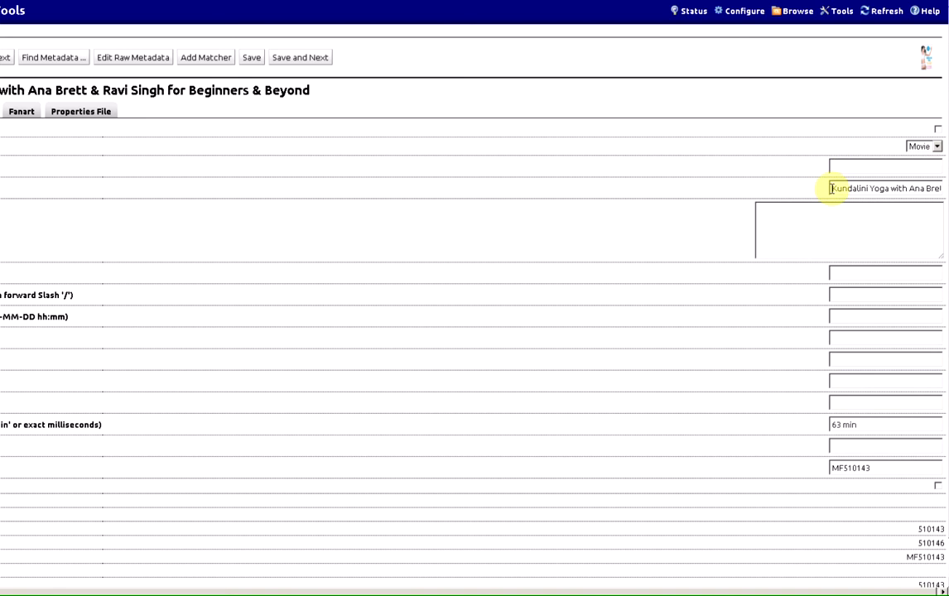
left_click_drag(831, 189, 947, 188)
key("ctrl+c")
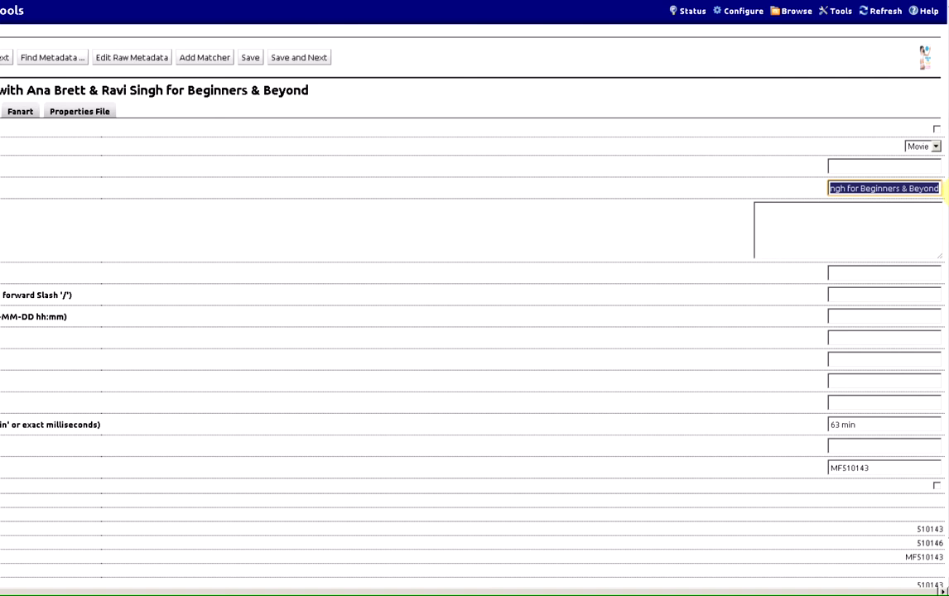
left_click(870, 166)
key("ctrl+v")
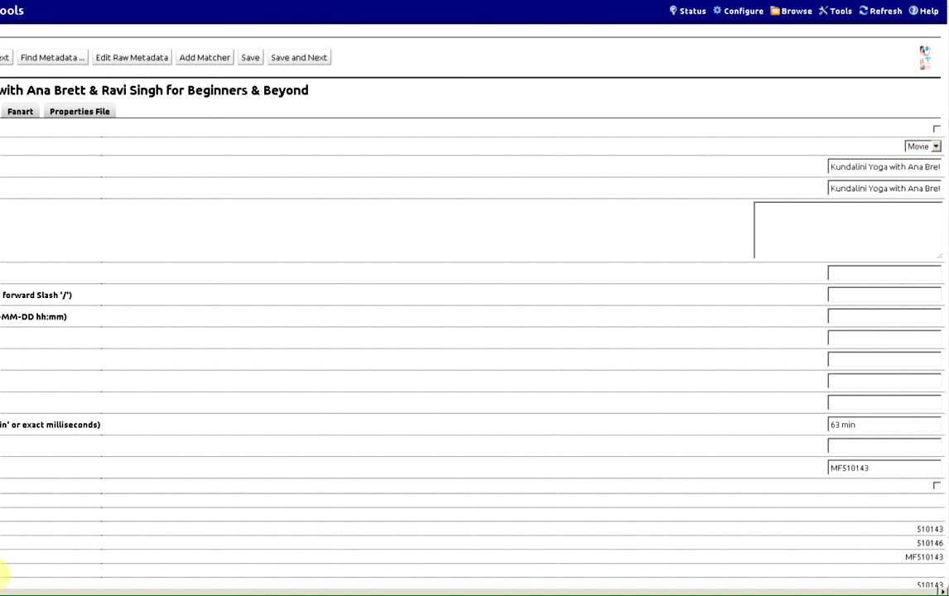
Step: Check the title's fanart folder in Windows Explorer, then compare the two title fields in Batch Metadata Tools
left_click(1, 594)
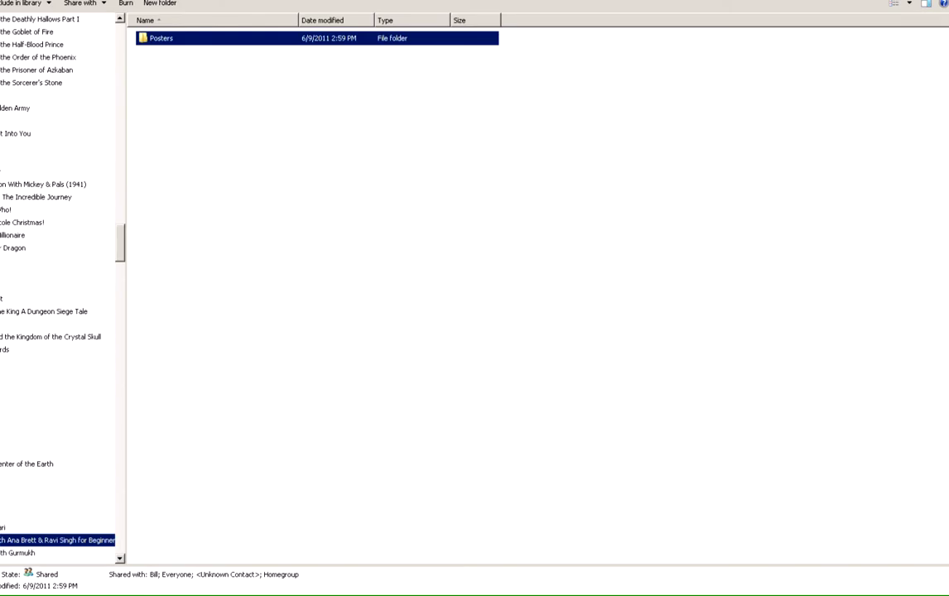
key("BackSpace")
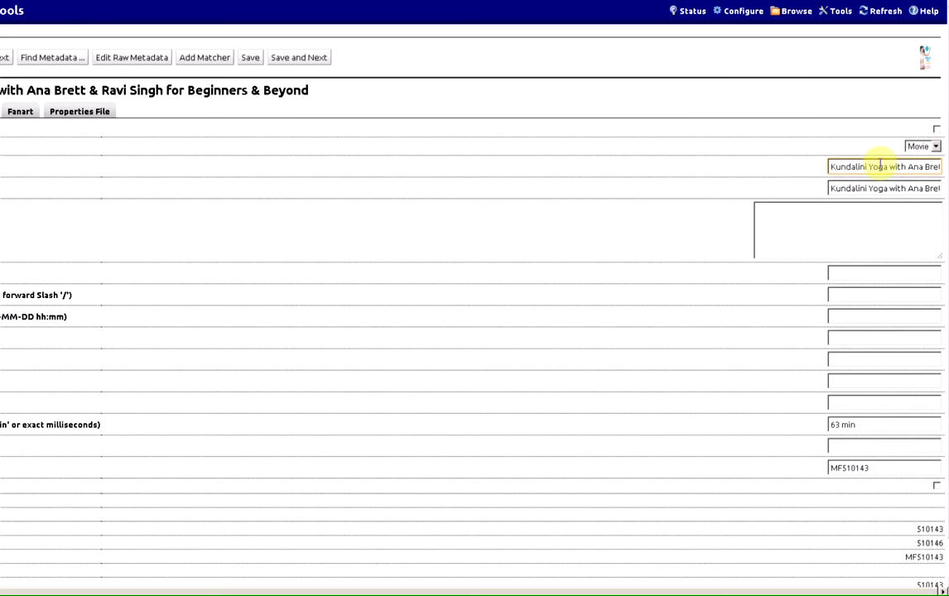
left_click_drag(880, 164, 869, 164)
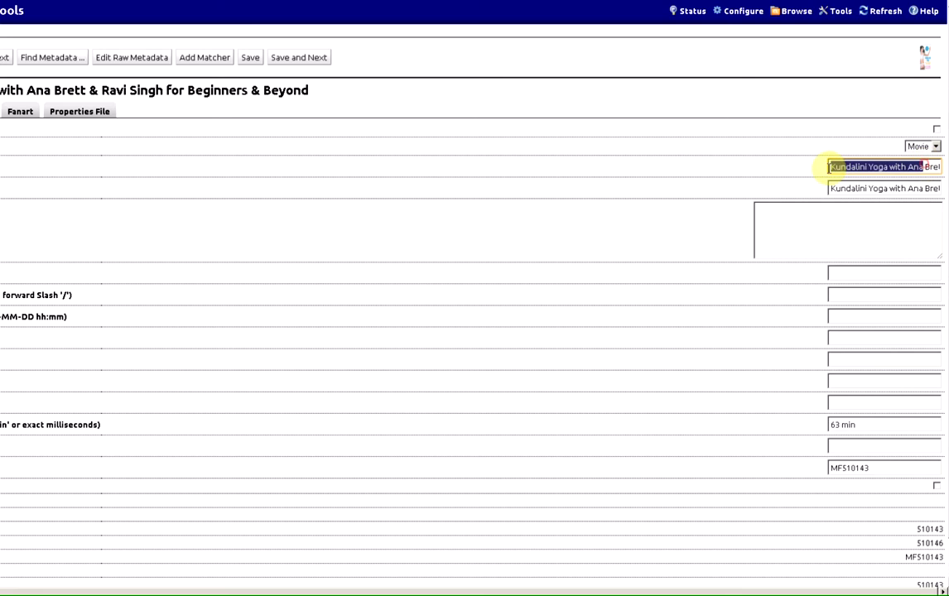
left_click_drag(918, 188, 828, 189)
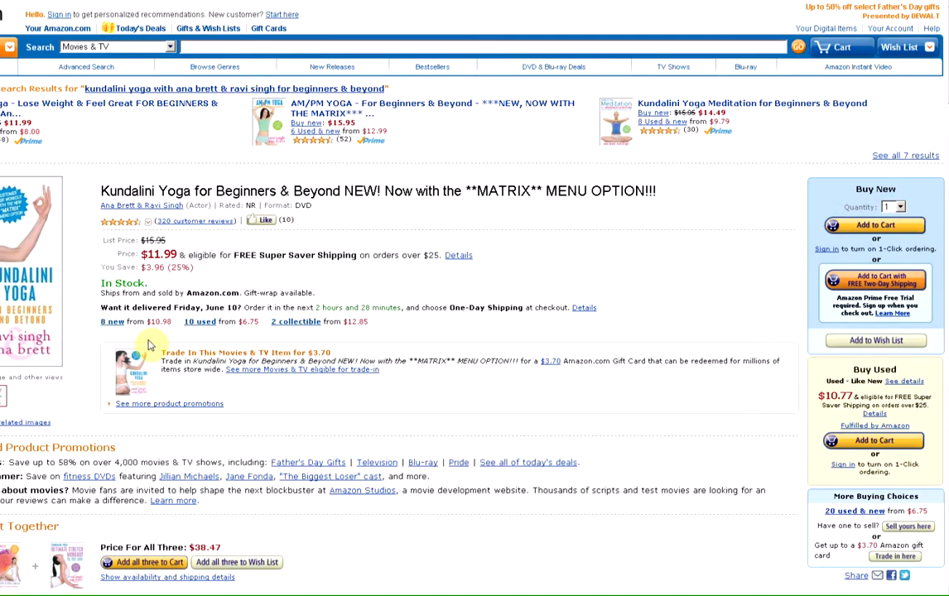
Step: On the Amazon product page, copy the full product description paragraph of the Kundalini Yoga DVD
scroll(154, 344, "down", 10)
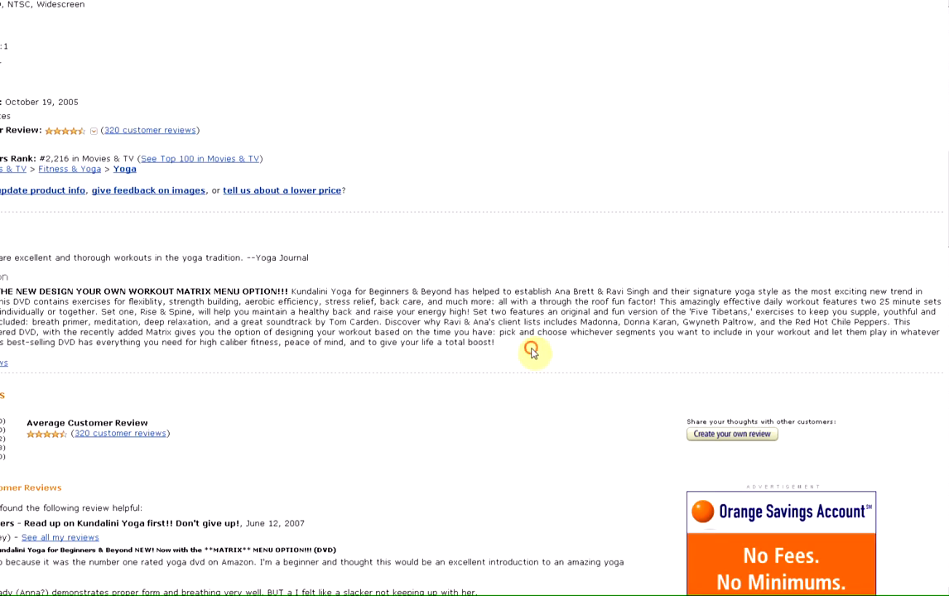
left_click_drag(531, 352, 91, 291)
left_click(497, 344)
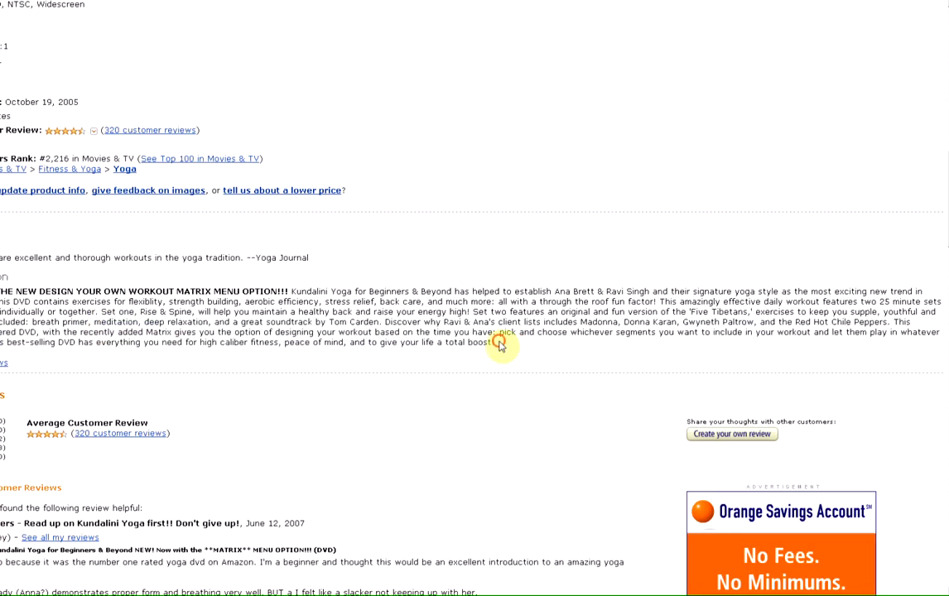
left_click_drag(499, 343, 1, 292)
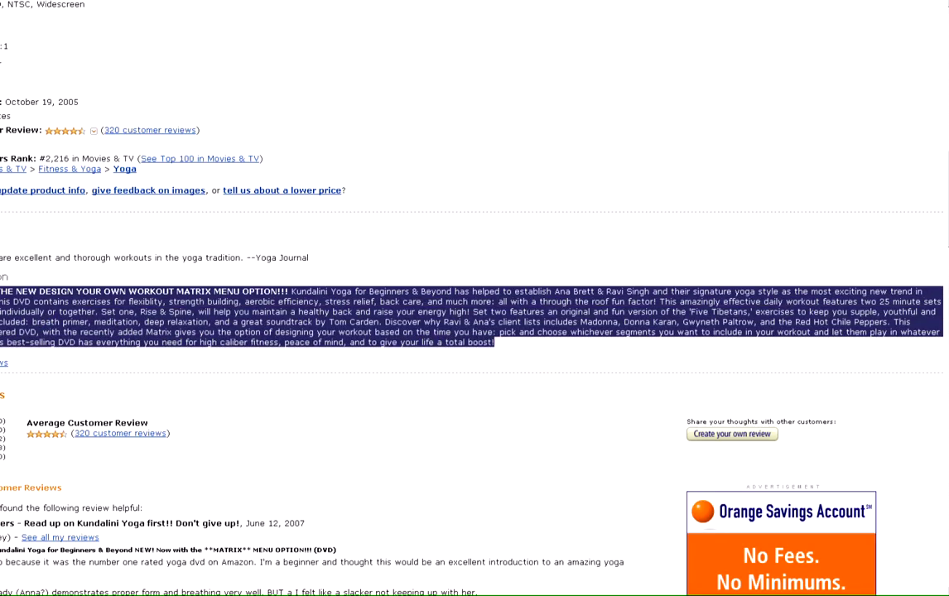
key("ctrl+c")
Step: Switch back to Batch Metadata Tools and paste the copied text as the title's description
key("alt+Tab")
left_click(839, 217)
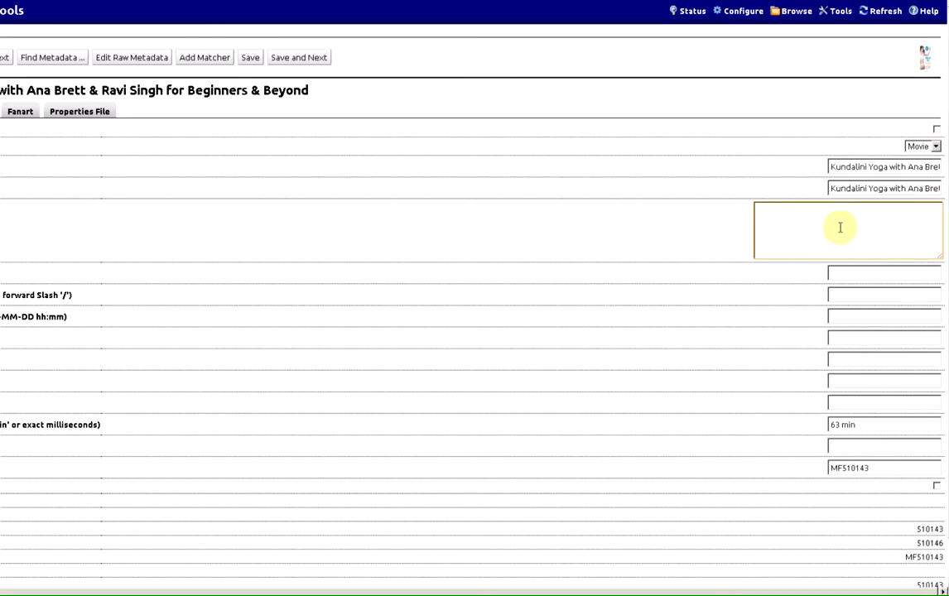
key("ctrl+v")
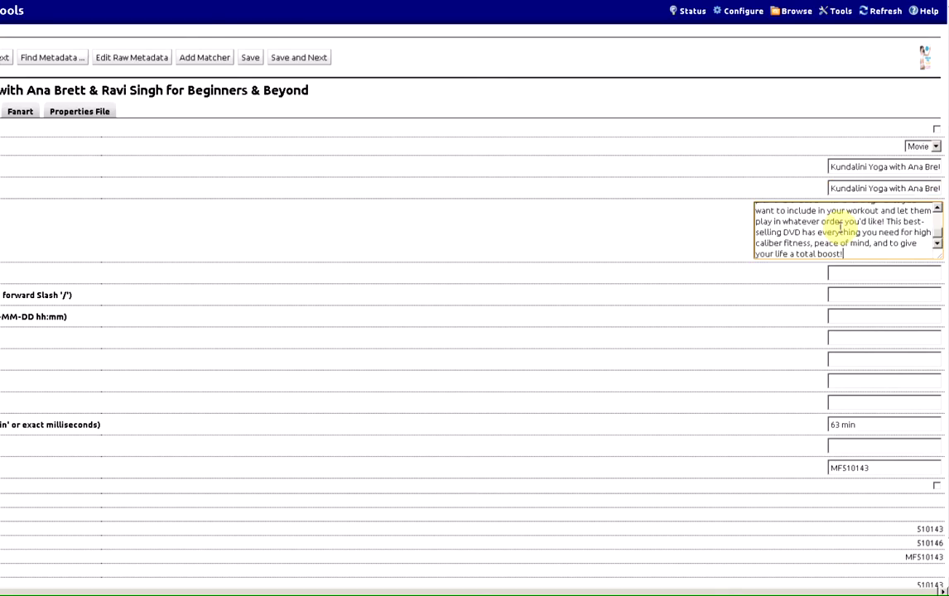
Step: Set the year to 2004, the genres to Yoga/Exercise and the rating to NR, and save the title's metadata
left_click(869, 274)
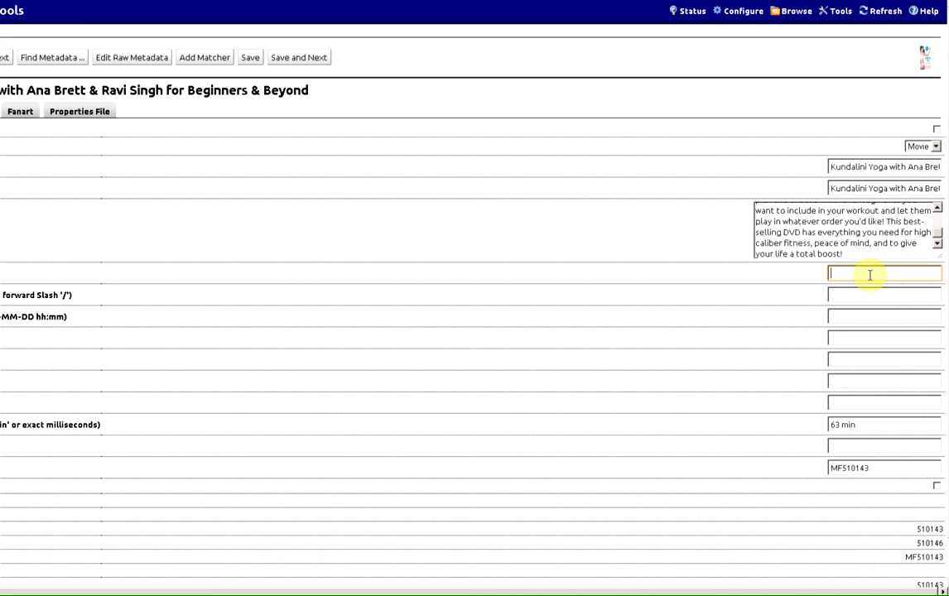
type("2004")
left_click(850, 294)
type("Y")
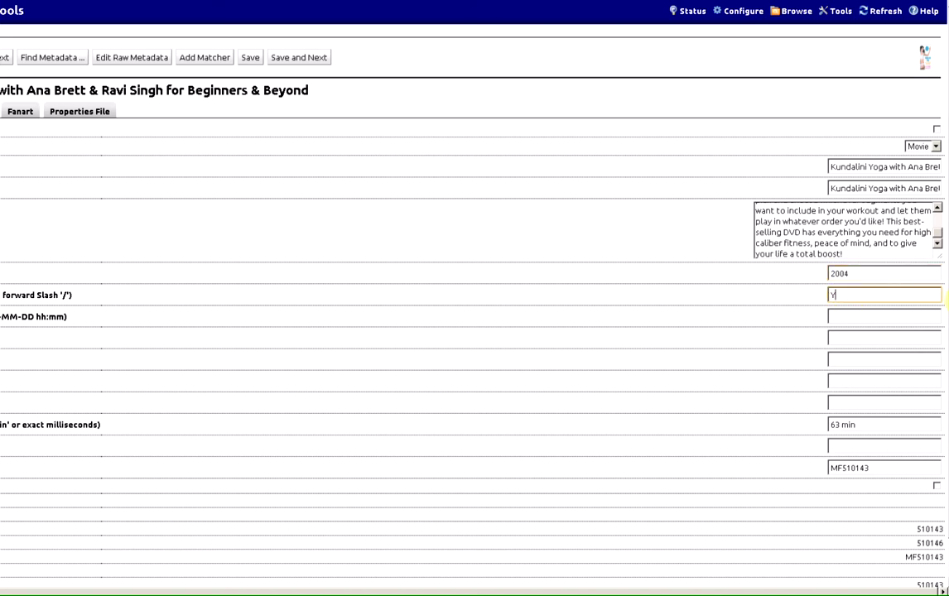
type("oga/Exercise")
left_click(251, 59)
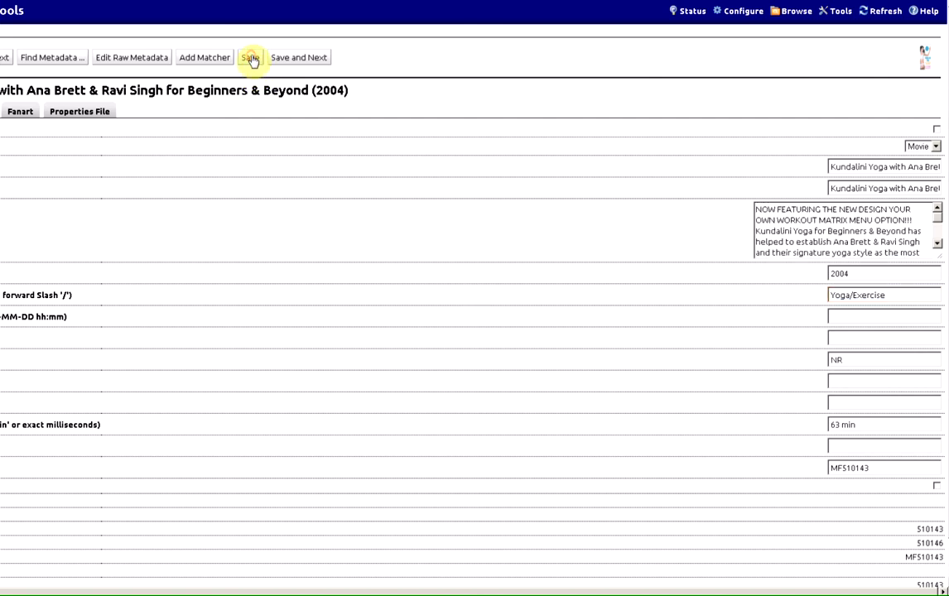